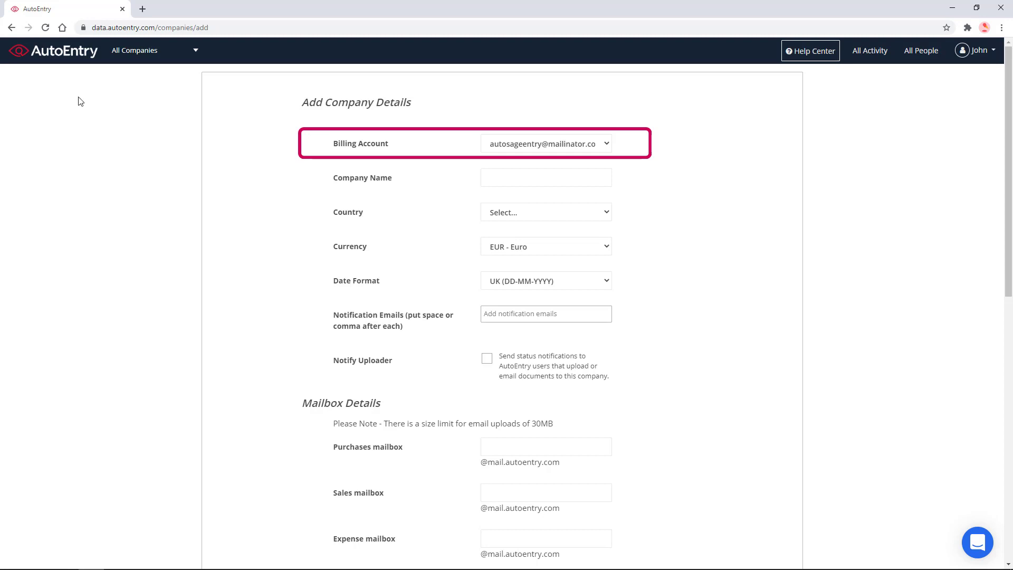
- Keep the existing billing account and enter 'Sandy Landscaping Ltd' as the company name
click(579, 144)
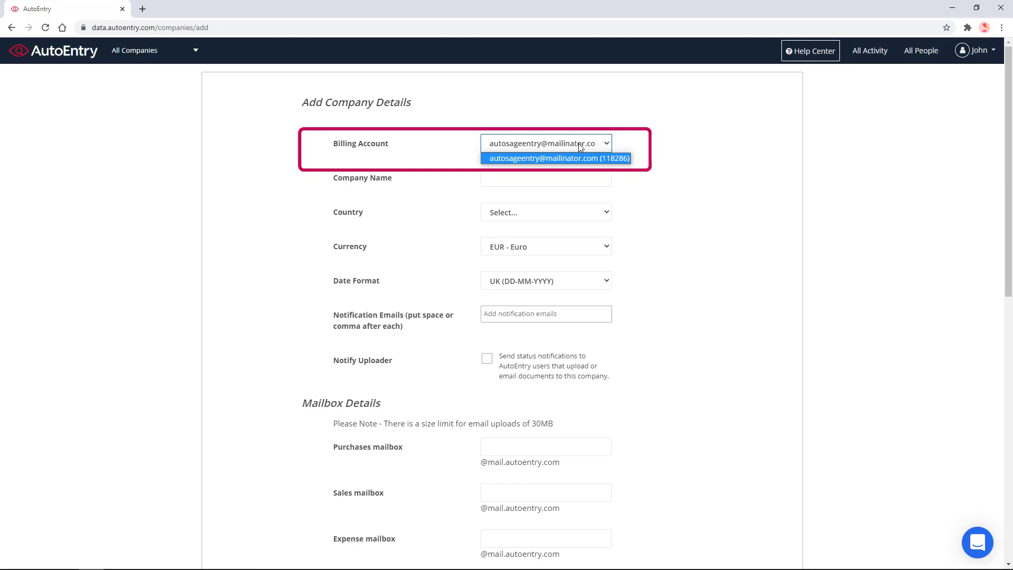
click(578, 143)
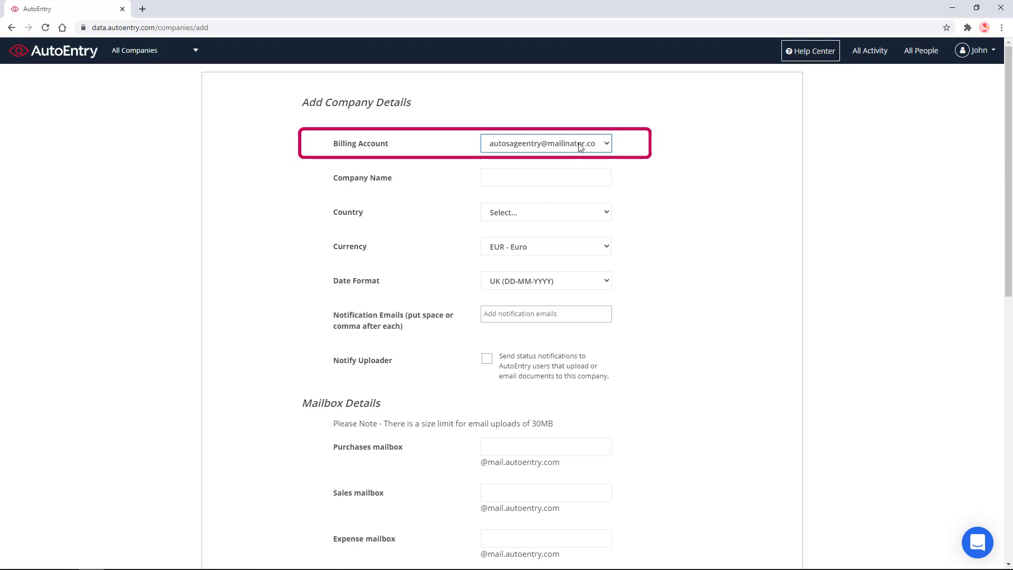
click(551, 186)
text(Sandy Lan)
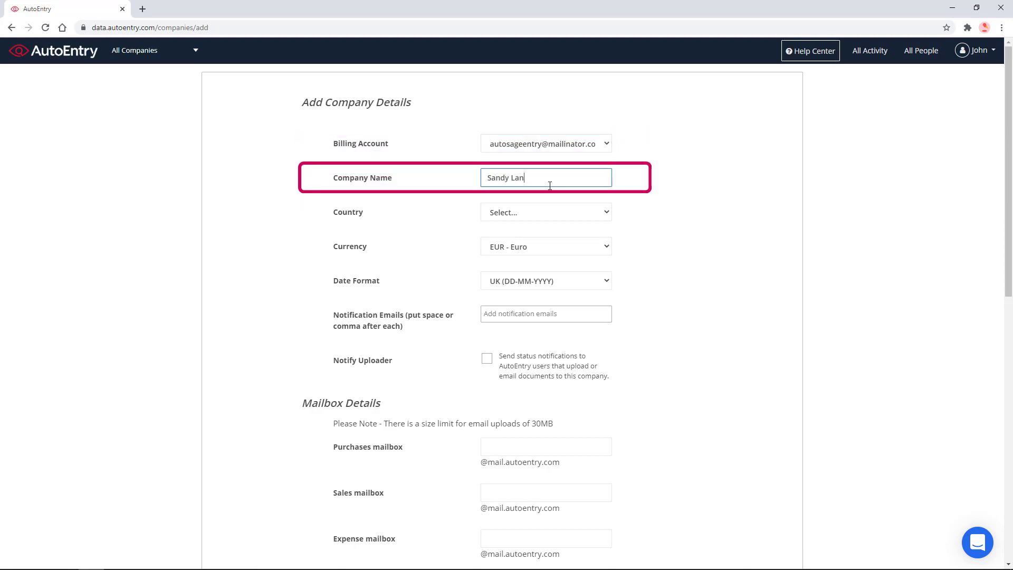
text(dscaping Ltd)
- Set the country to United States, keeping US Dollar currency and US date format
click(546, 211)
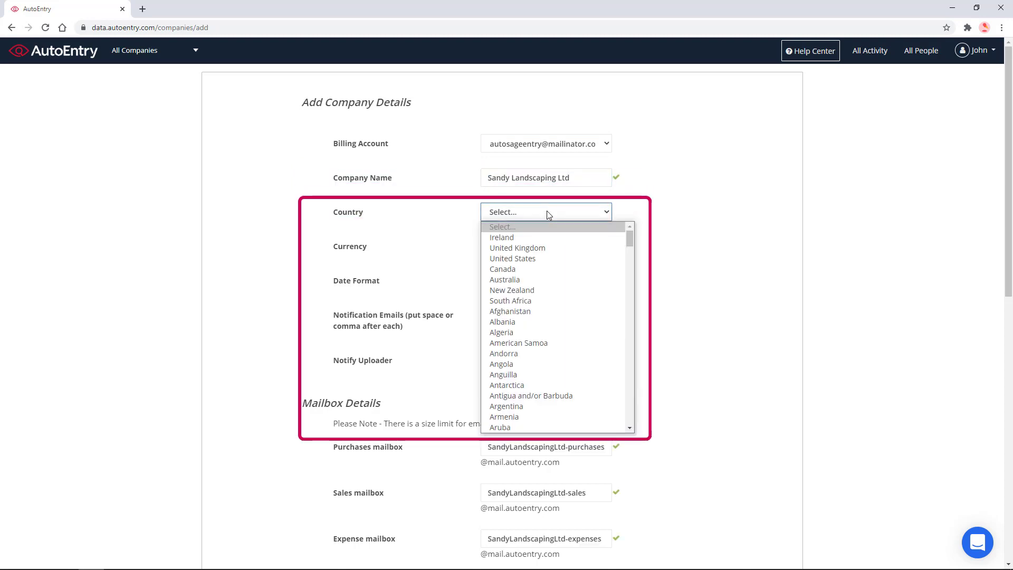
click(532, 260)
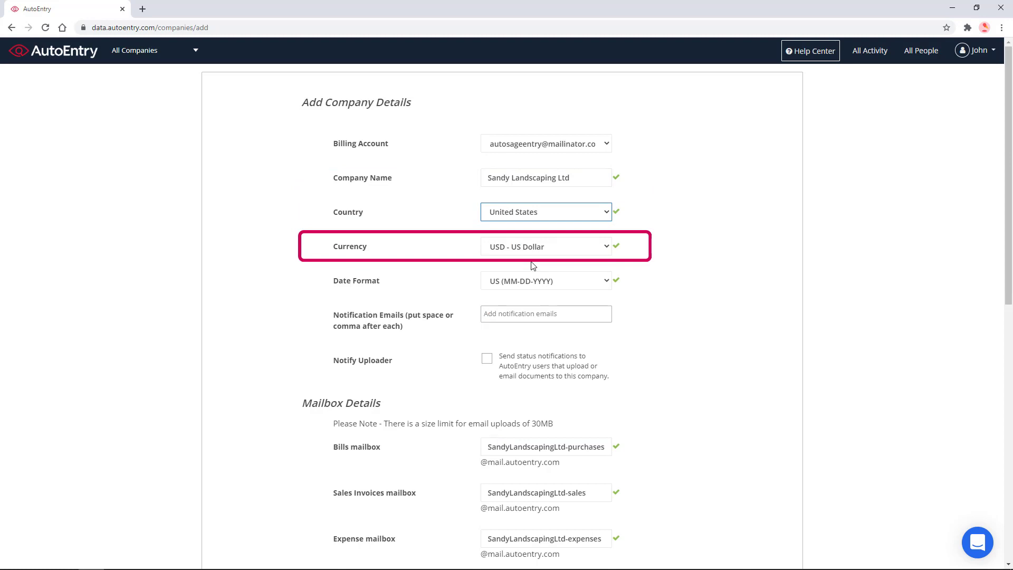
click(608, 248)
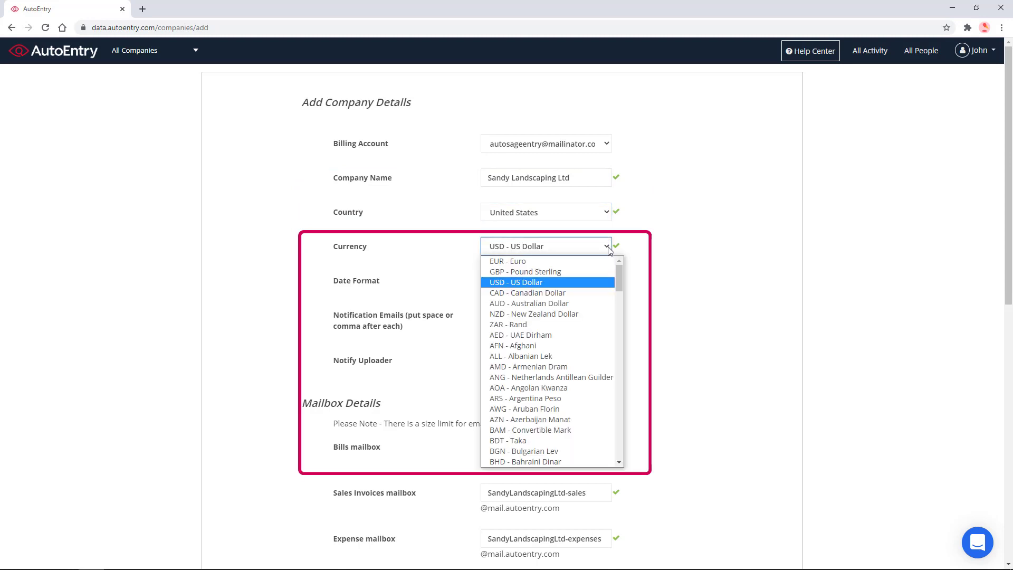
click(608, 248)
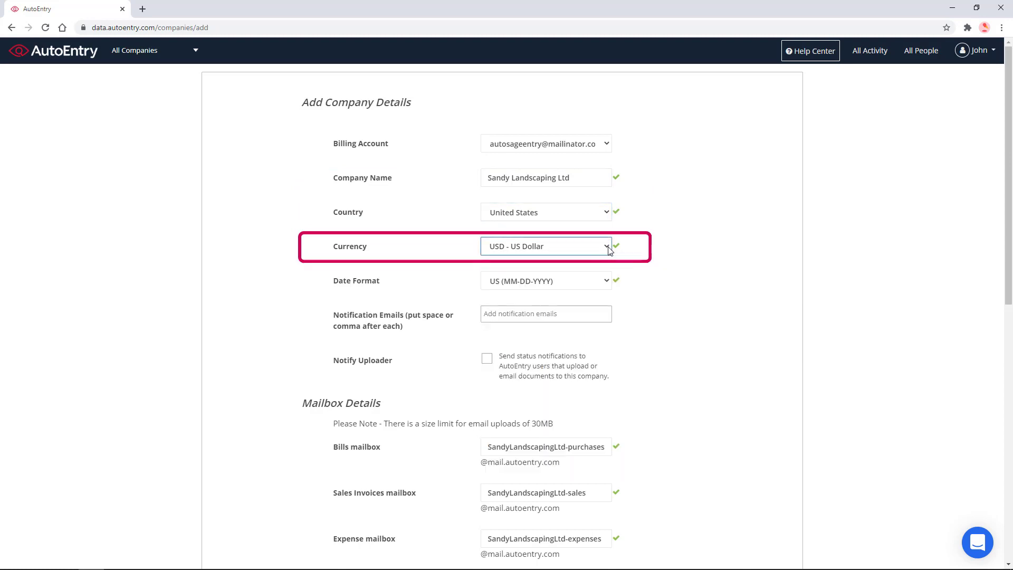
click(605, 286)
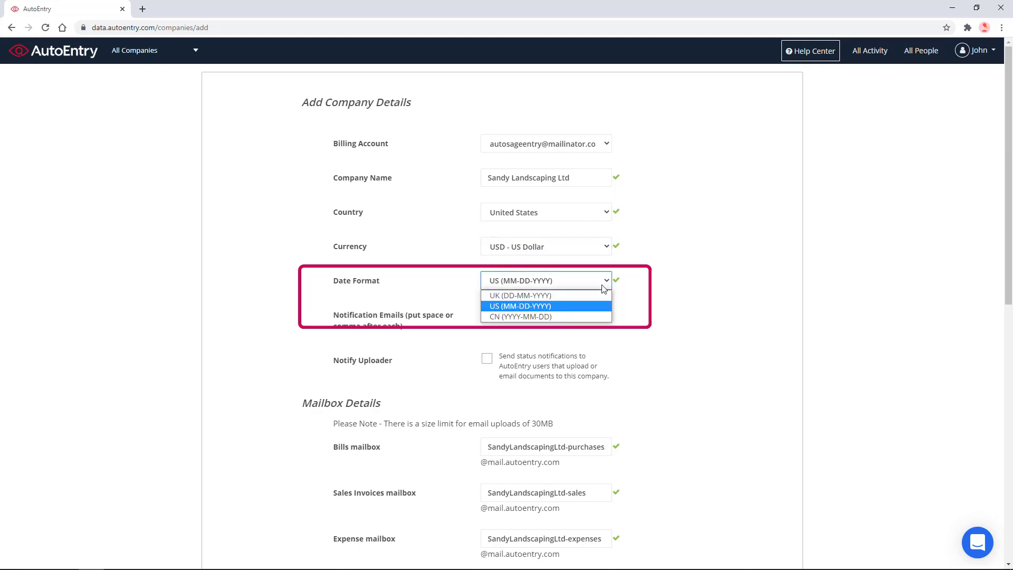
click(604, 288)
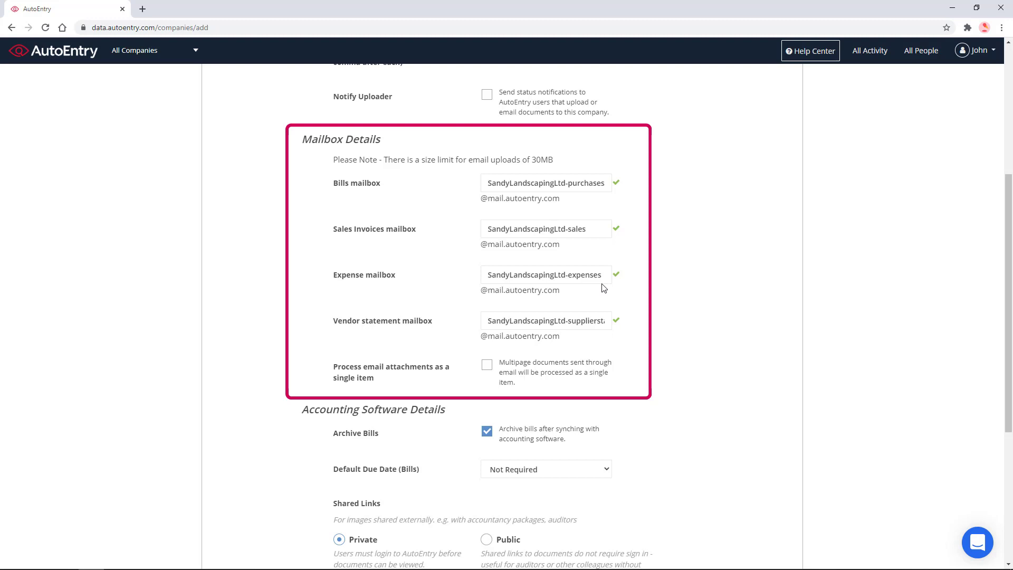
- Check the auto-filled Bills mailbox, then create the Sandy Landscaping Ltd company
click(601, 183)
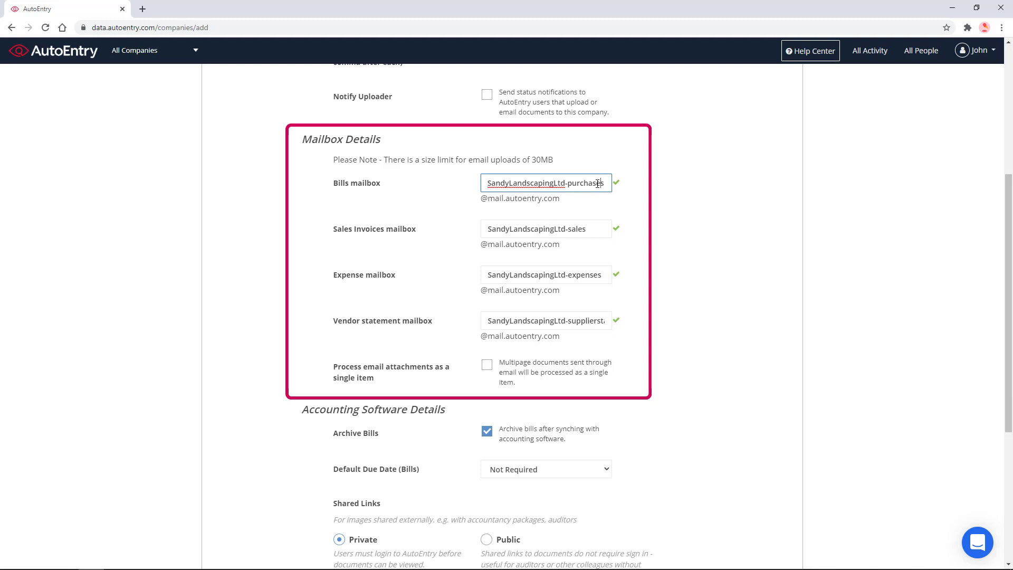
scroll(590, 188, down, 5)
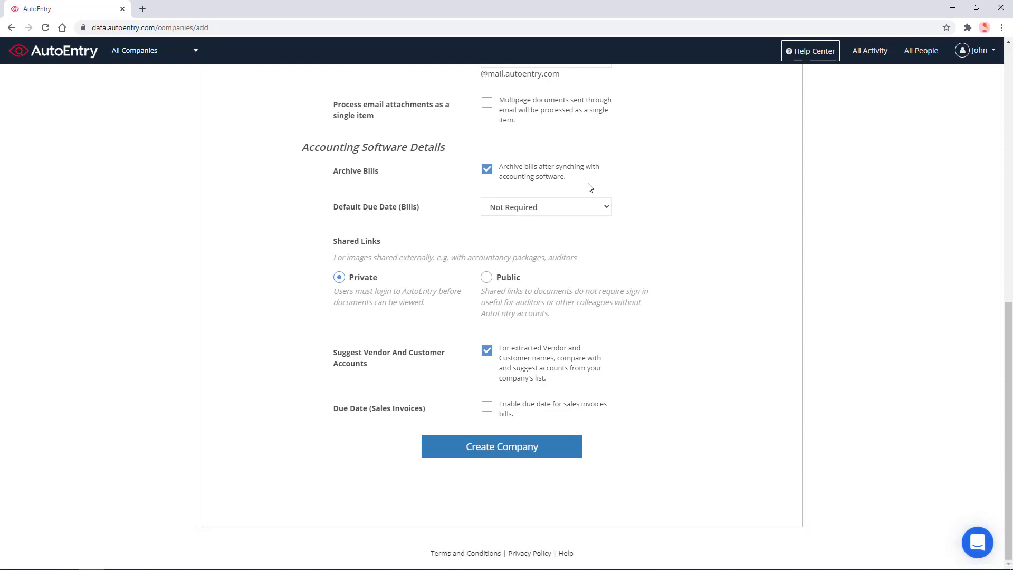
click(501, 455)
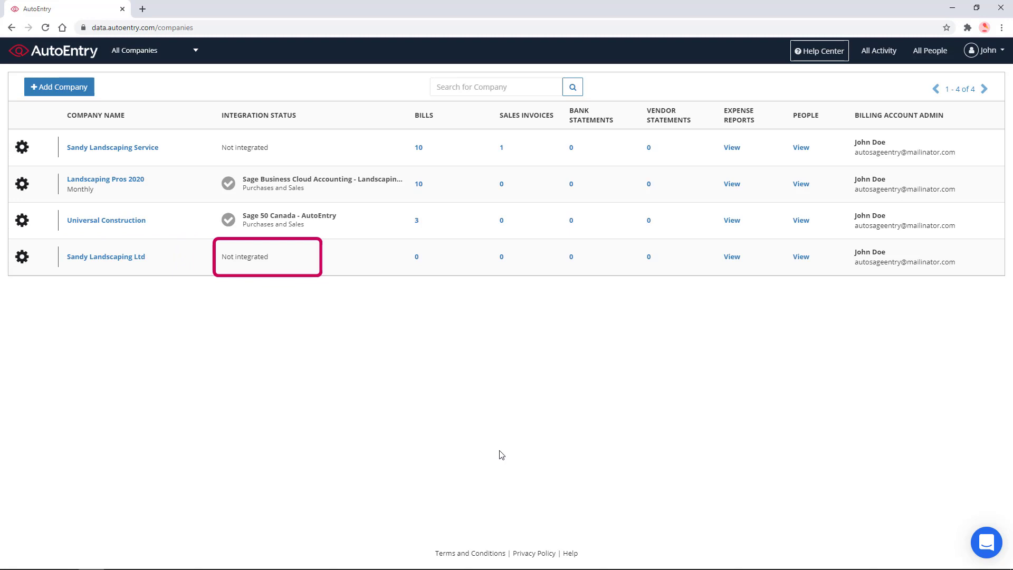
- Open Sandy Landscaping Ltd's integration options and choose Connect for Sage 50 US
click(119, 258)
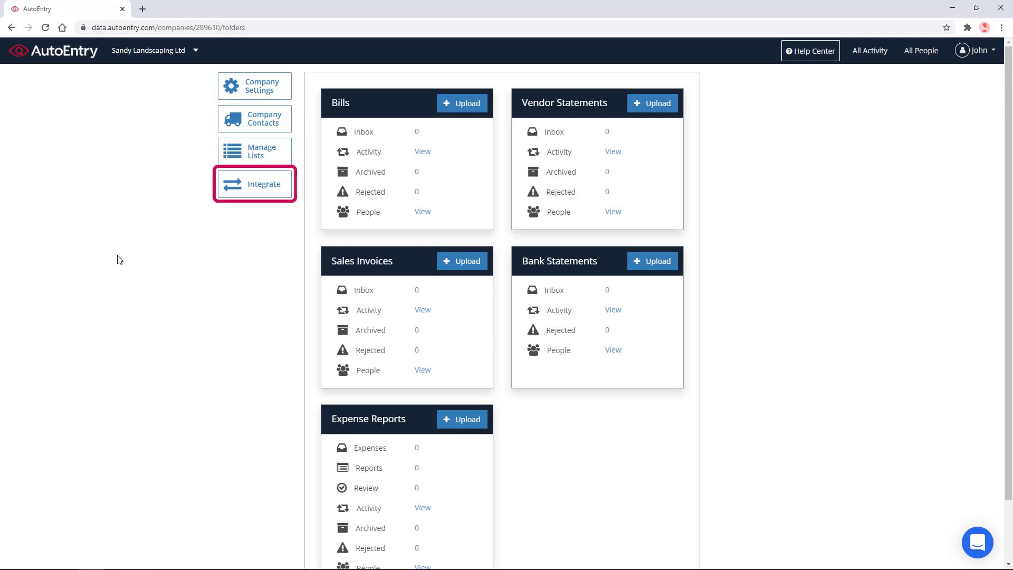
click(260, 187)
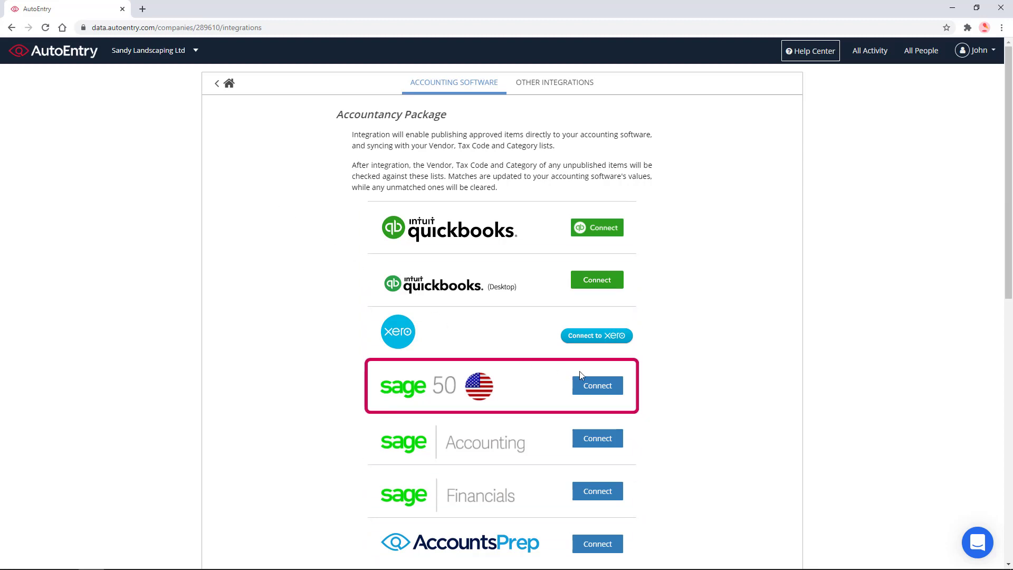
click(599, 385)
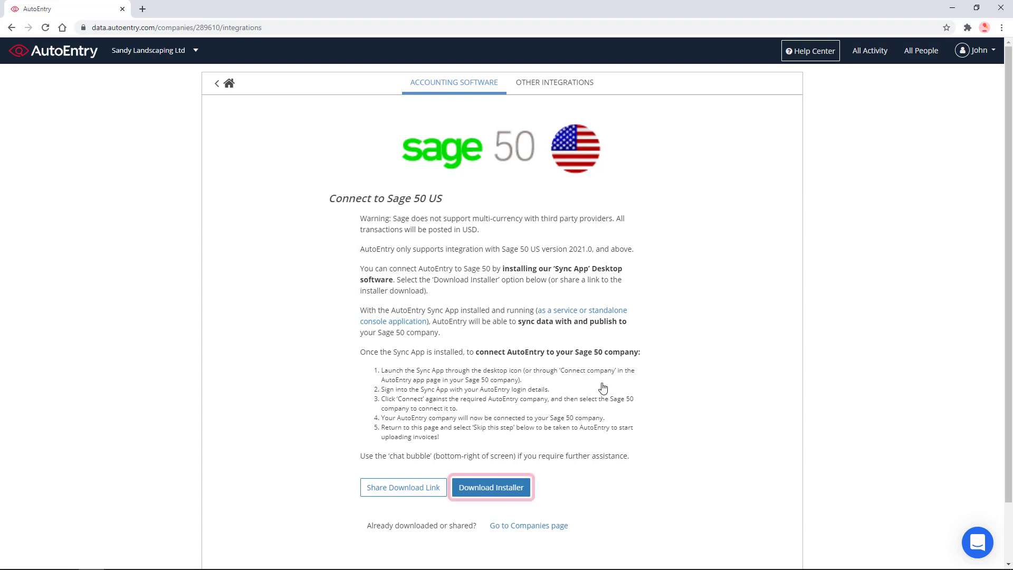
- Download and run the Desktop Sync installer, accepting the license terms and starting installation
click(513, 488)
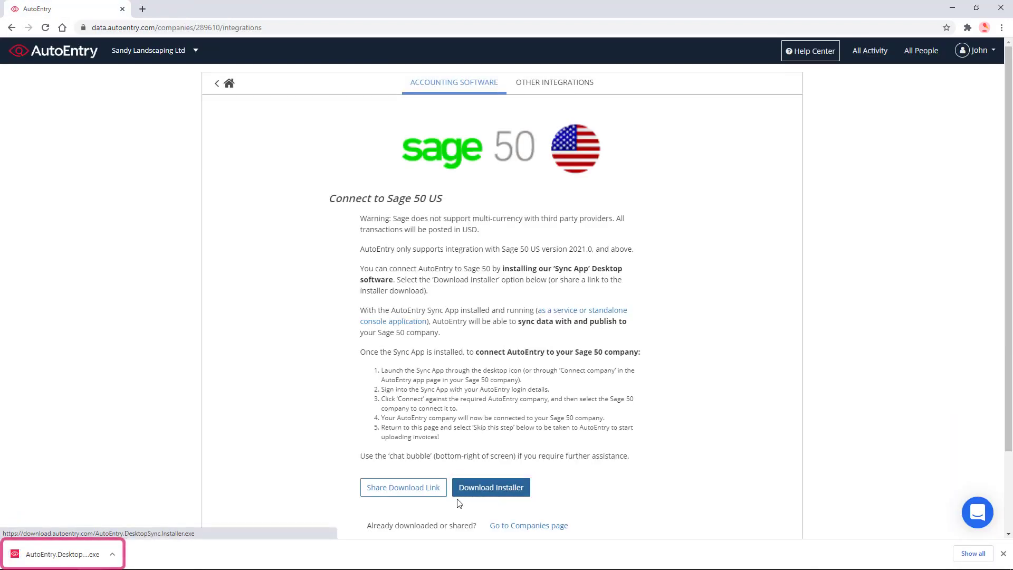
click(68, 556)
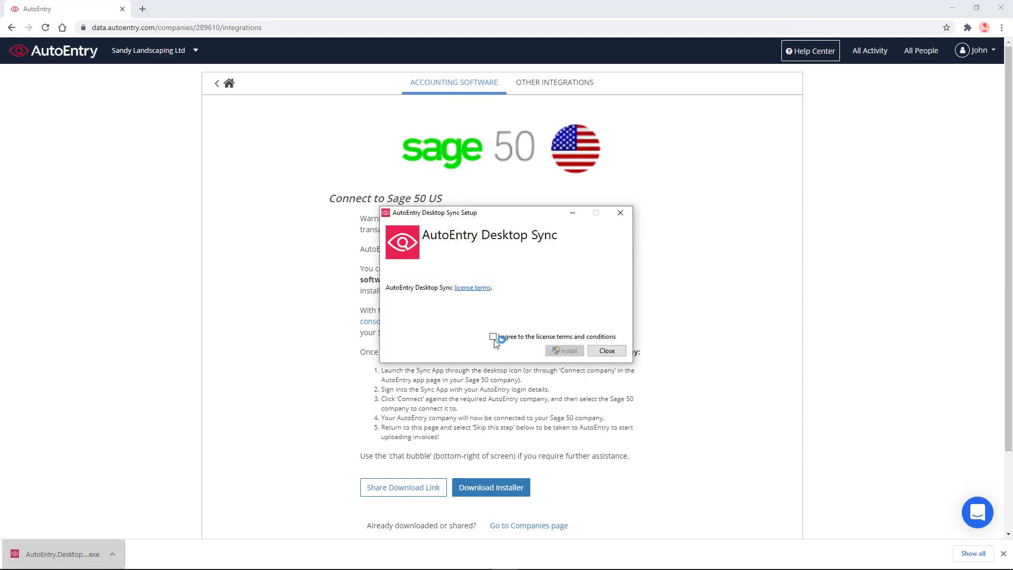
click(494, 338)
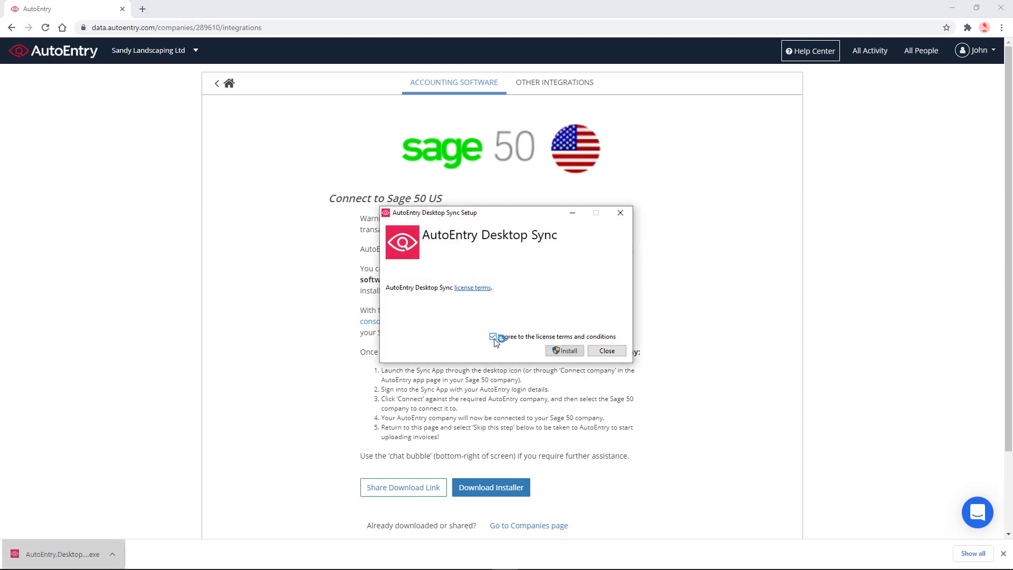
click(575, 351)
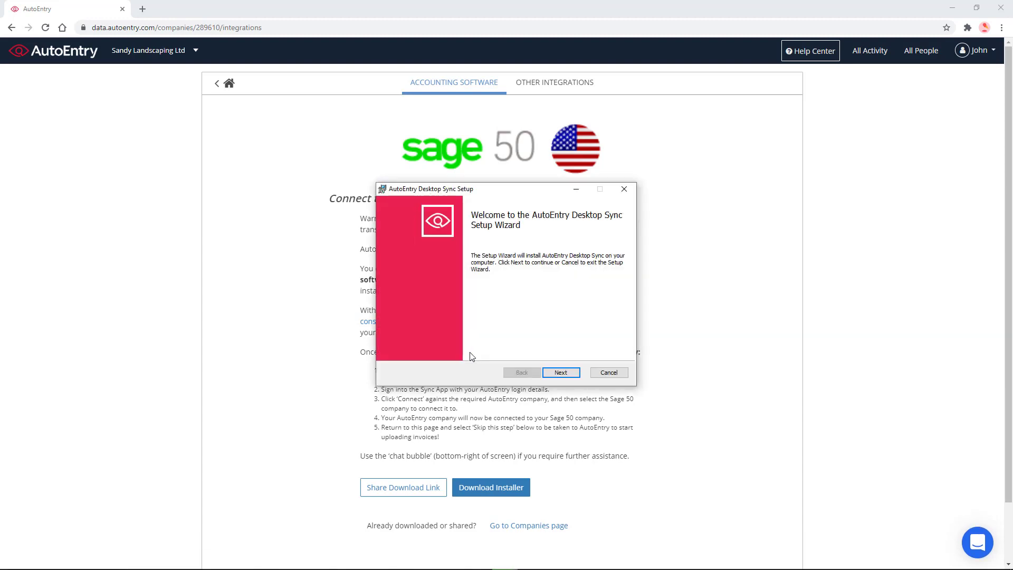
- Complete the setup wizard installing Desktop Sync as a Windows Service, through to Finish
click(579, 375)
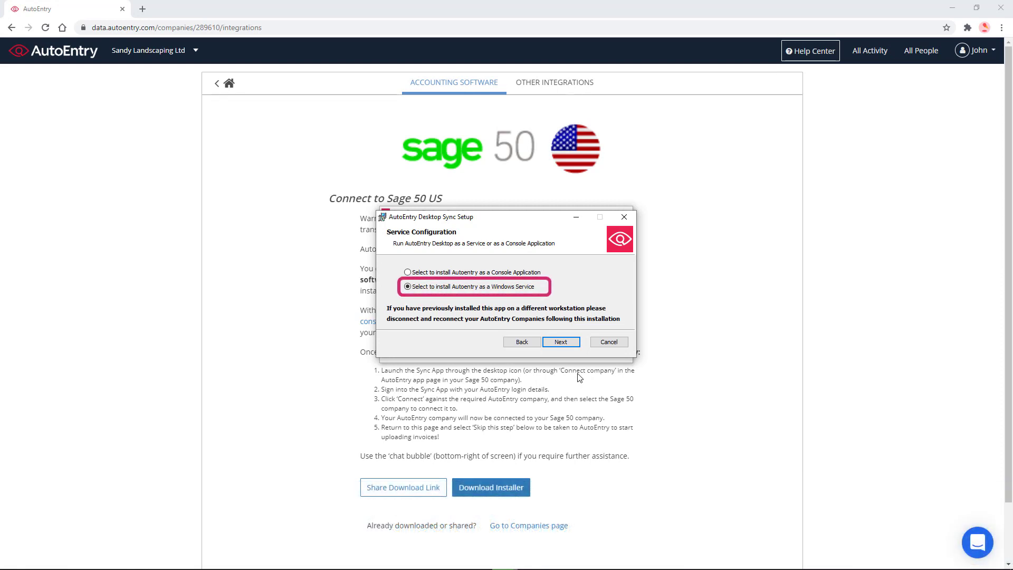
click(561, 342)
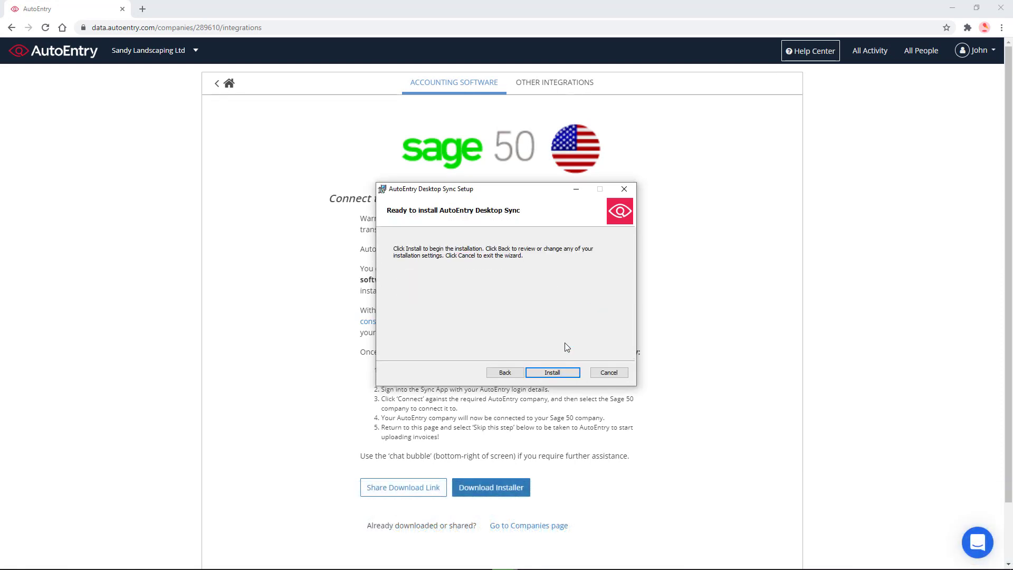
click(559, 374)
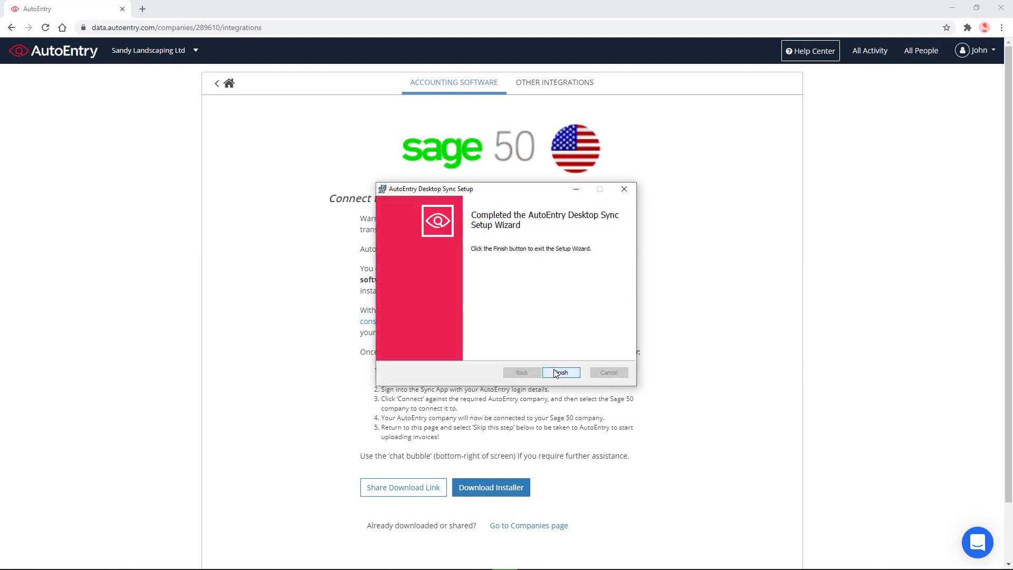
click(557, 372)
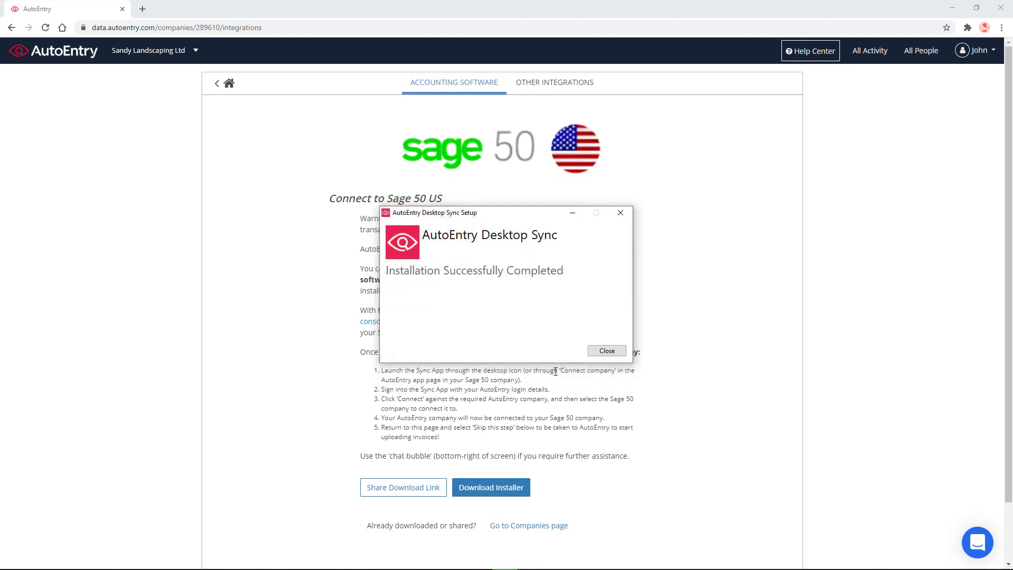
- Close the installer window and launch AutoEntry Desktop Sync from the desktop
click(621, 353)
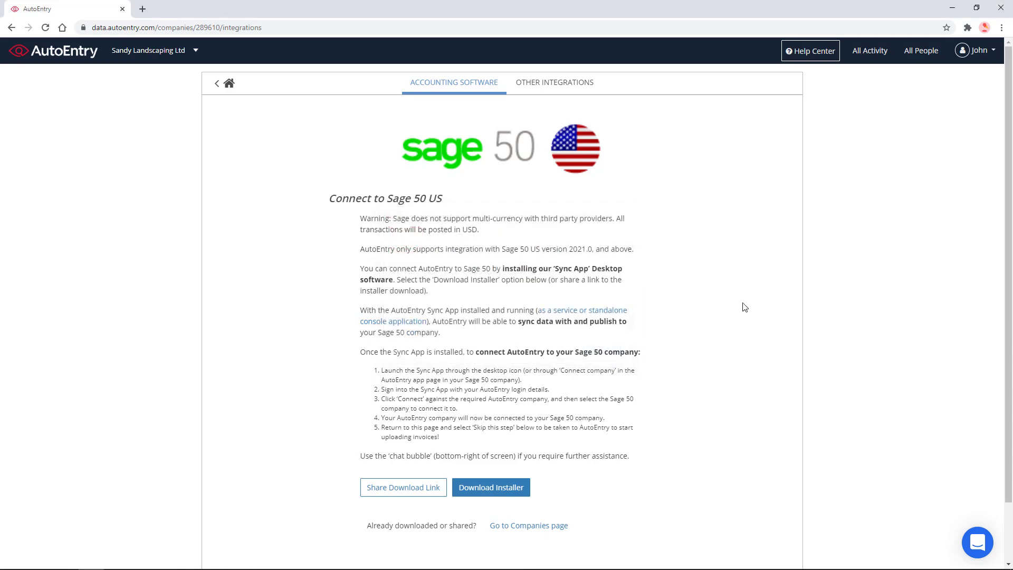
click(952, 8)
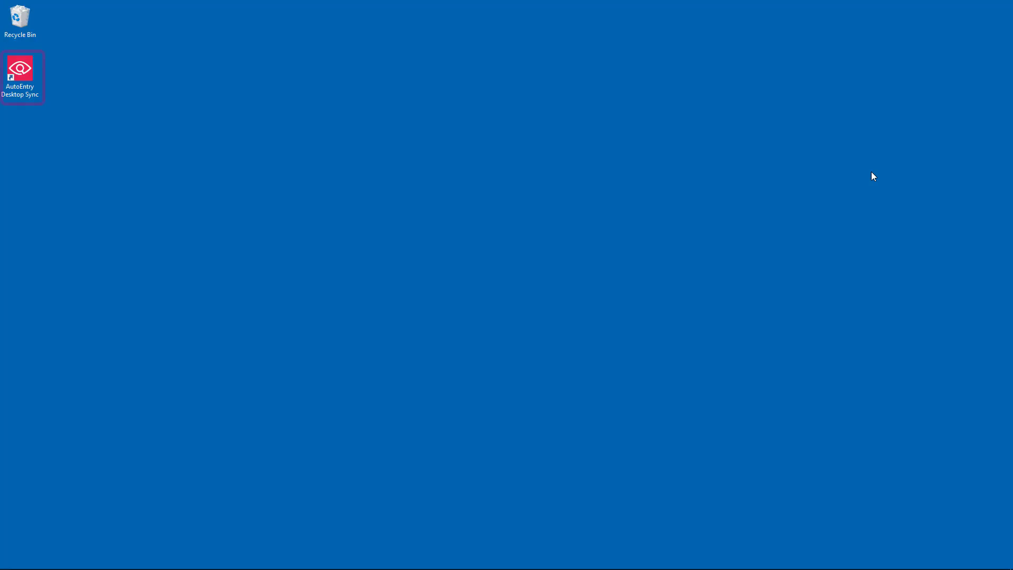
double_click(27, 72)
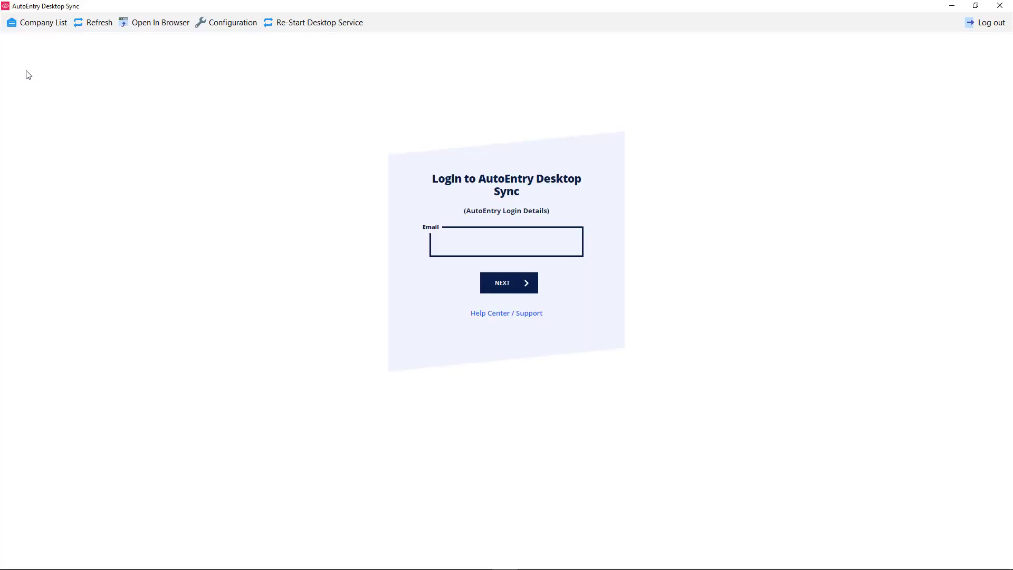
- Log in to Desktop Sync with the AutoEntry account e-mail and password
click(480, 243)
key(ctrl+v)
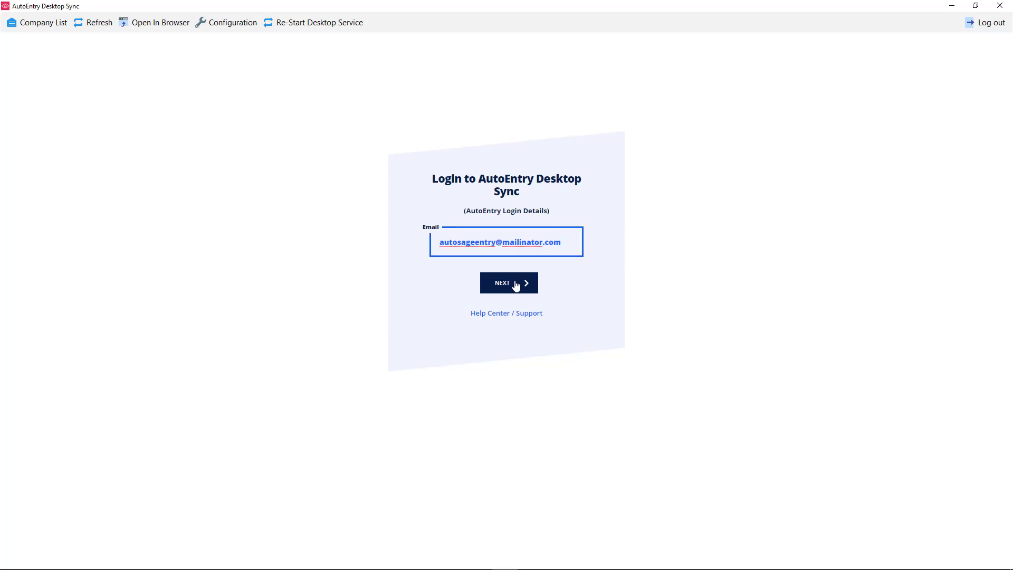
click(518, 282)
text(********)
click(530, 285)
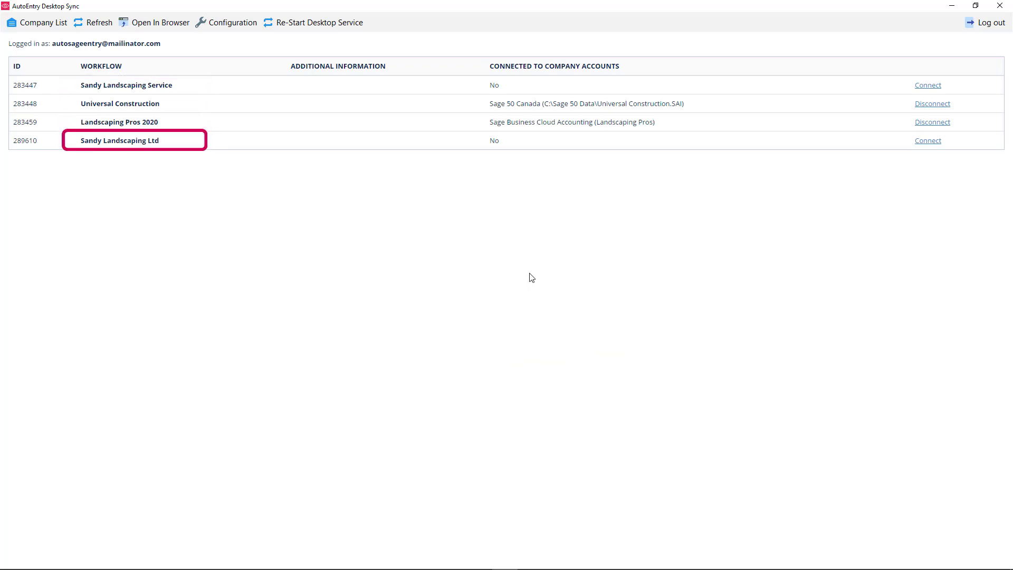
- Start connecting Sandy Landscaping Ltd, choosing Sage 50 US as the accounting software
click(929, 140)
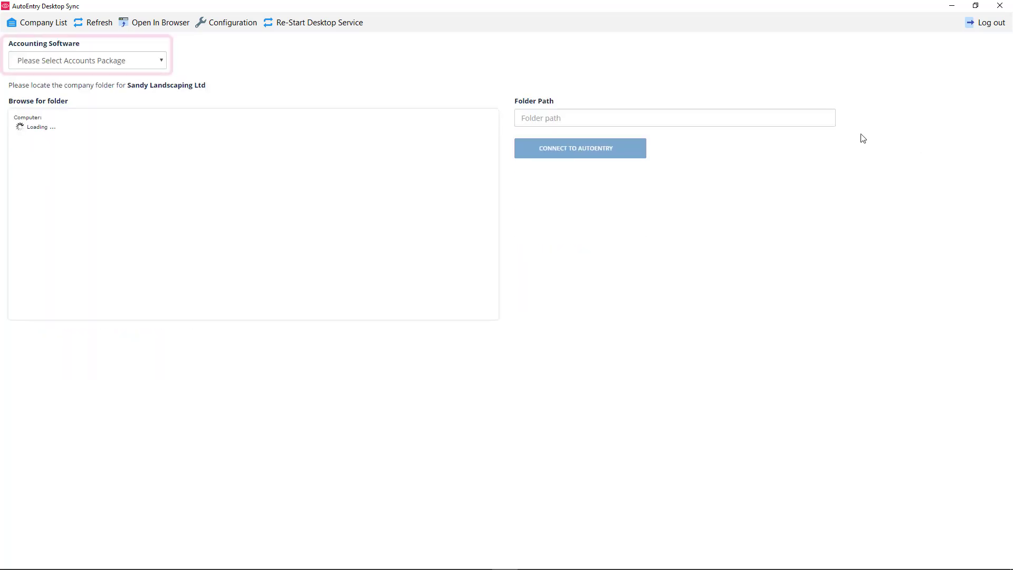
click(98, 59)
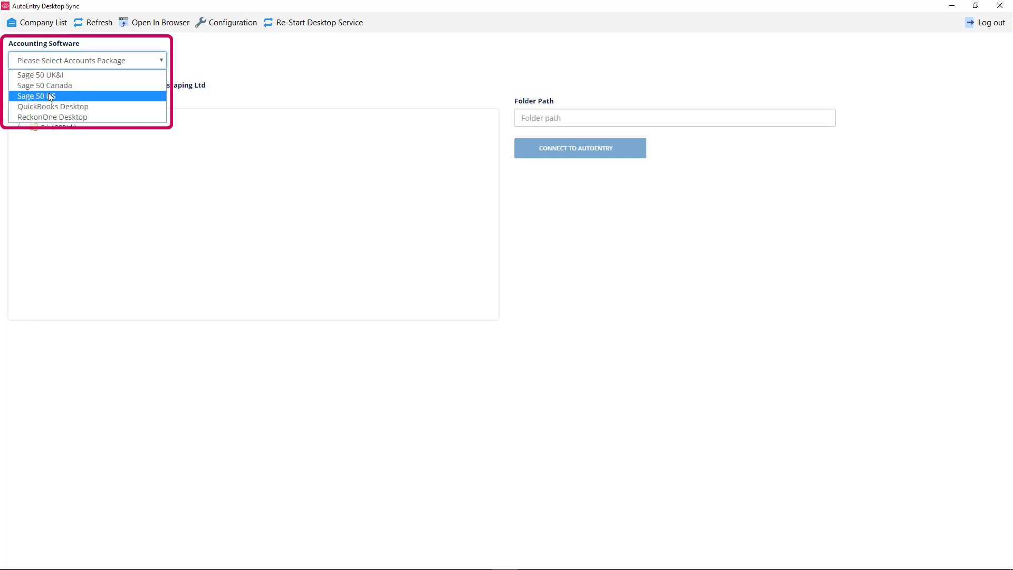
click(51, 96)
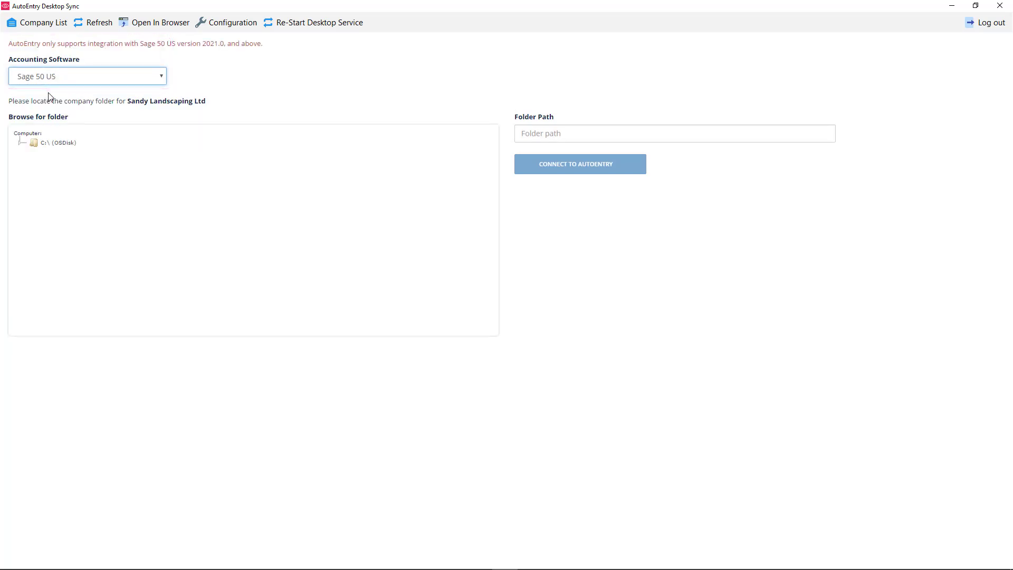
- Select the folder C:\Sage\Peachtree\Company\sanlanse and attempt the connection to AutoEntry
click(42, 144)
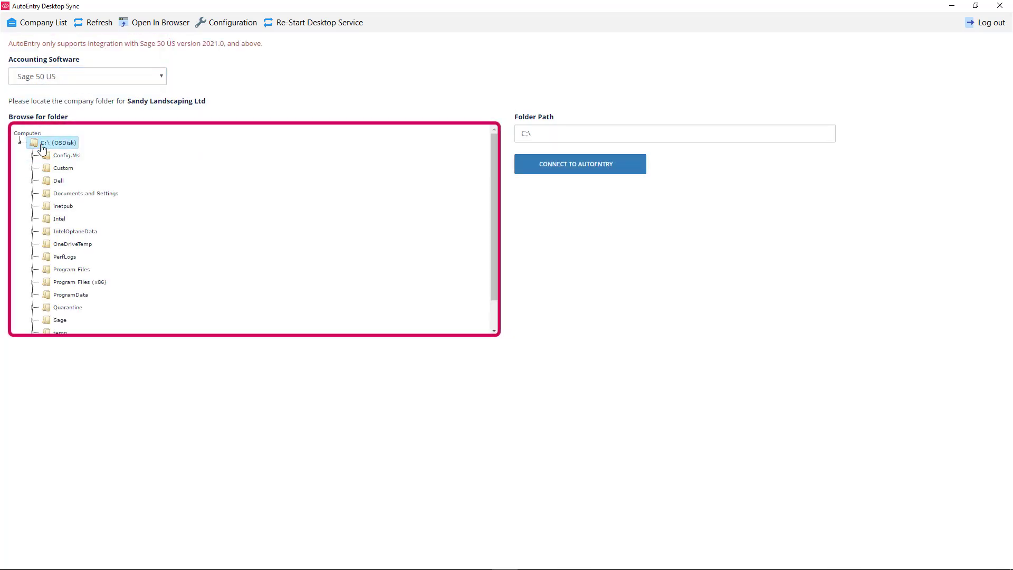
click(60, 320)
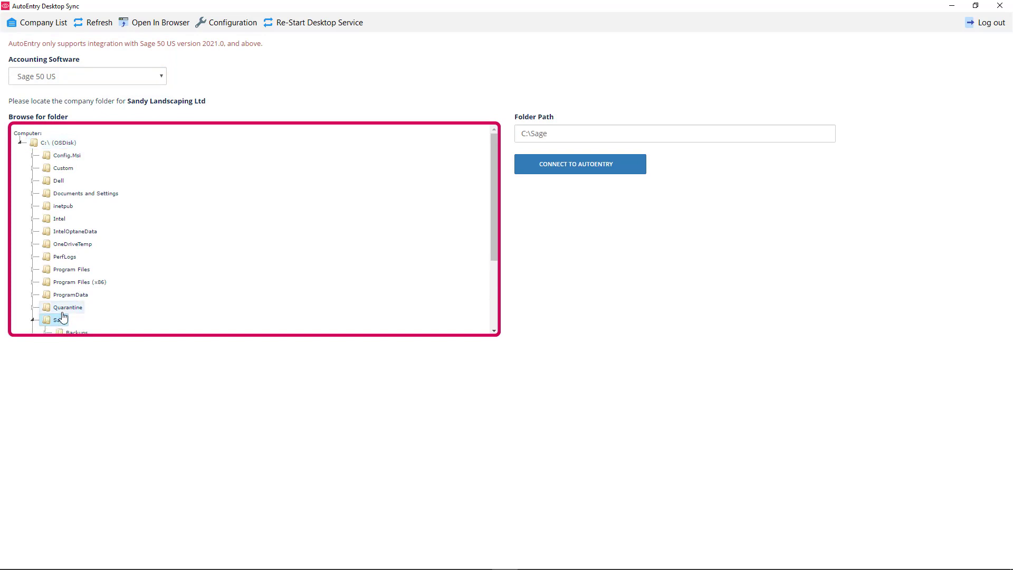
click(78, 248)
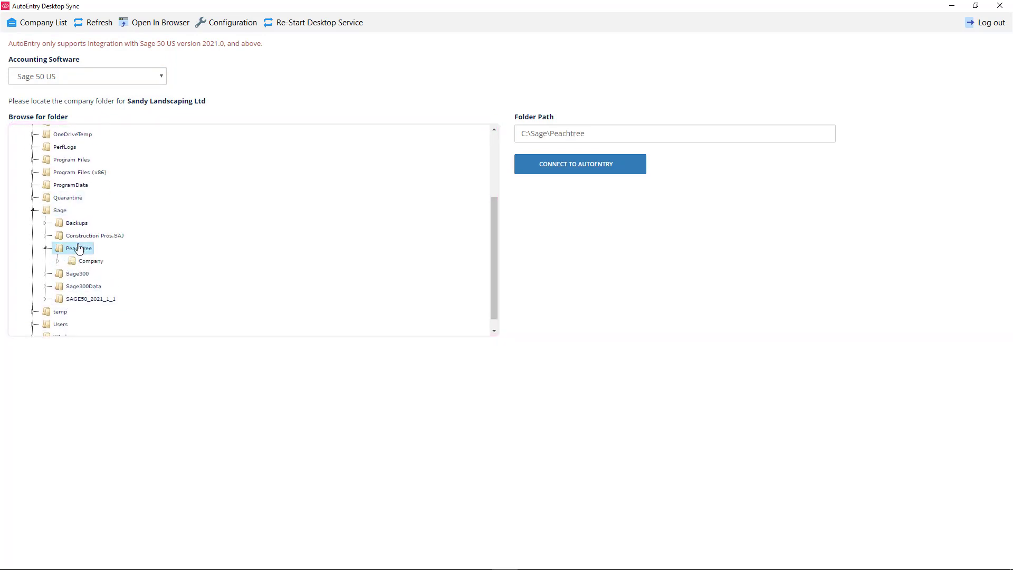
click(74, 261)
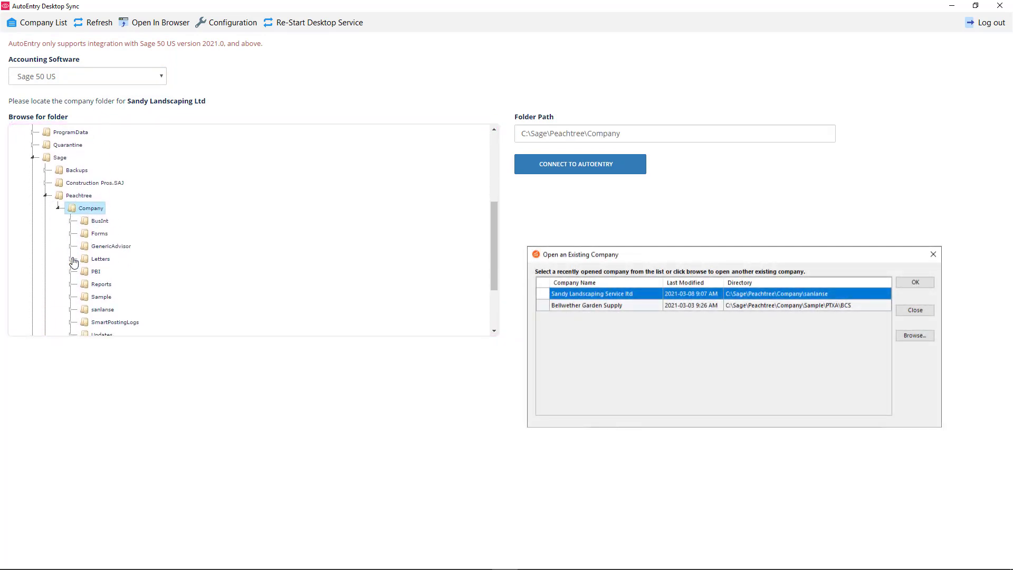
click(98, 310)
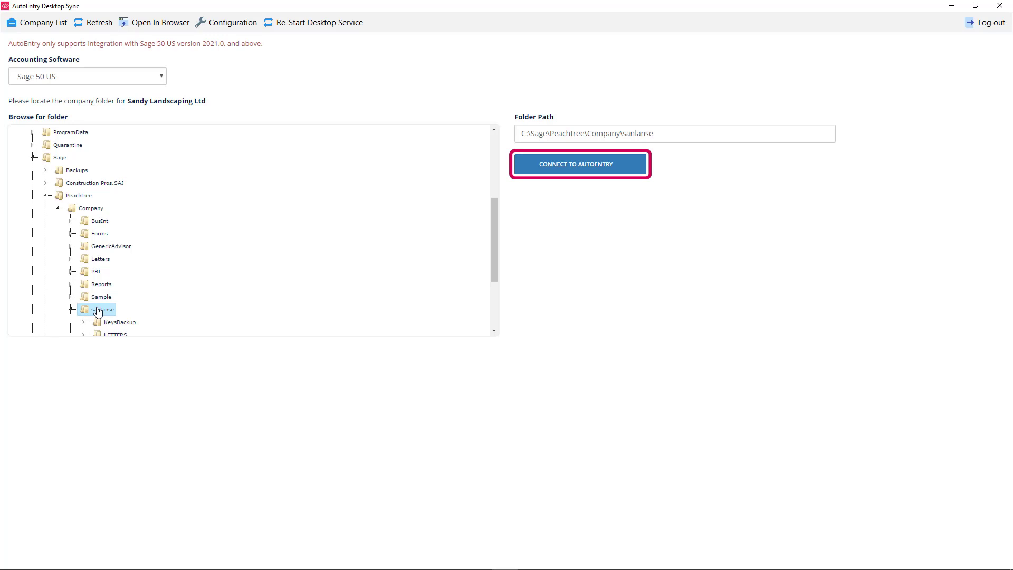
click(589, 173)
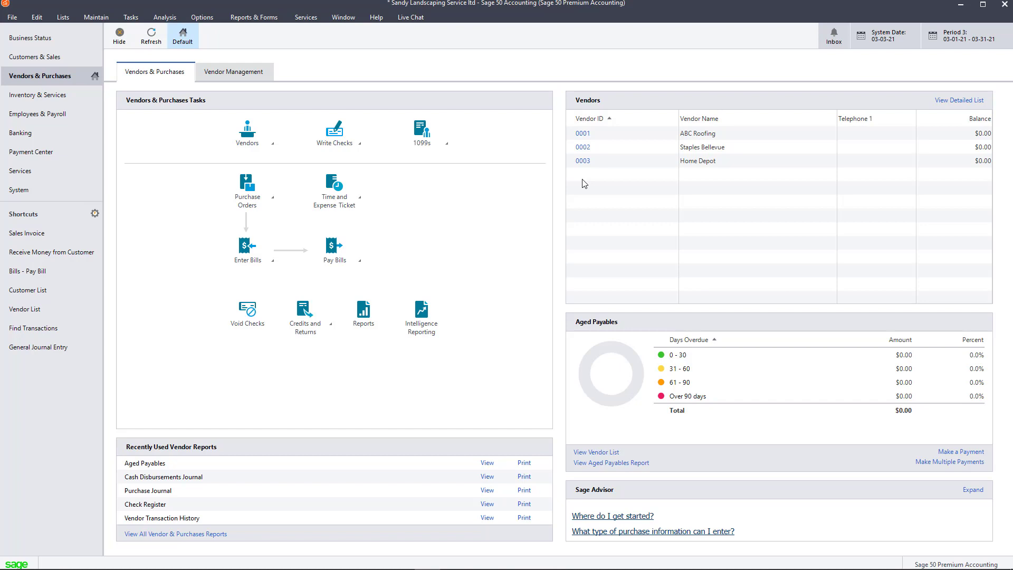
- Close and reopen Sandy Landscaping Service ltd in Sage 50, then always allow AutoEntry access
click(12, 18)
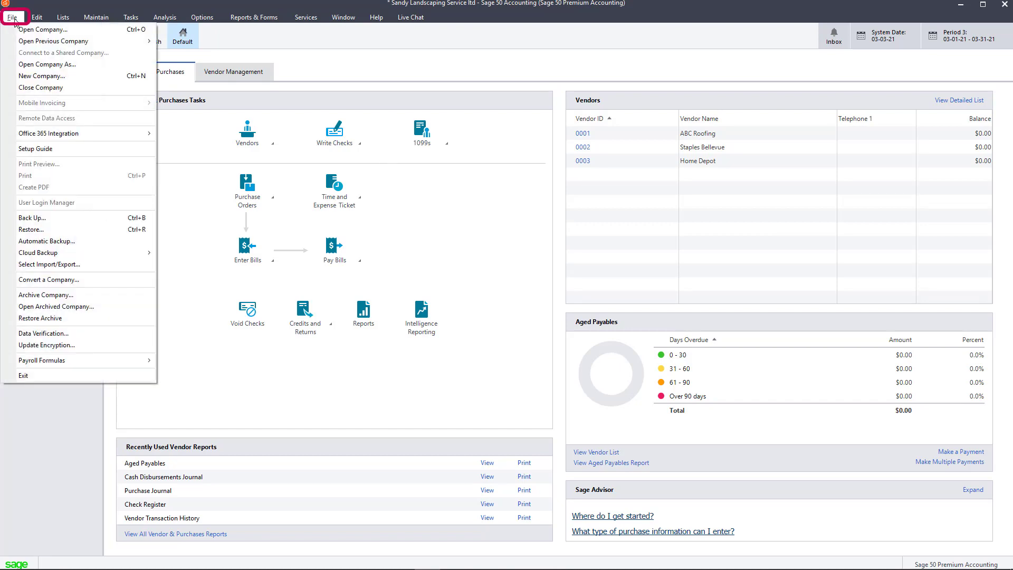
click(34, 86)
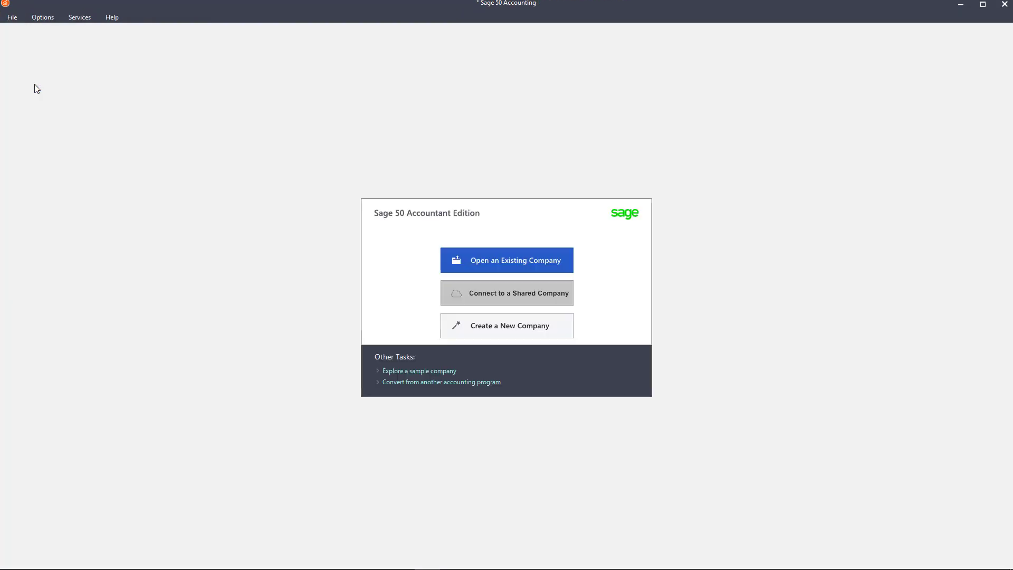
click(479, 260)
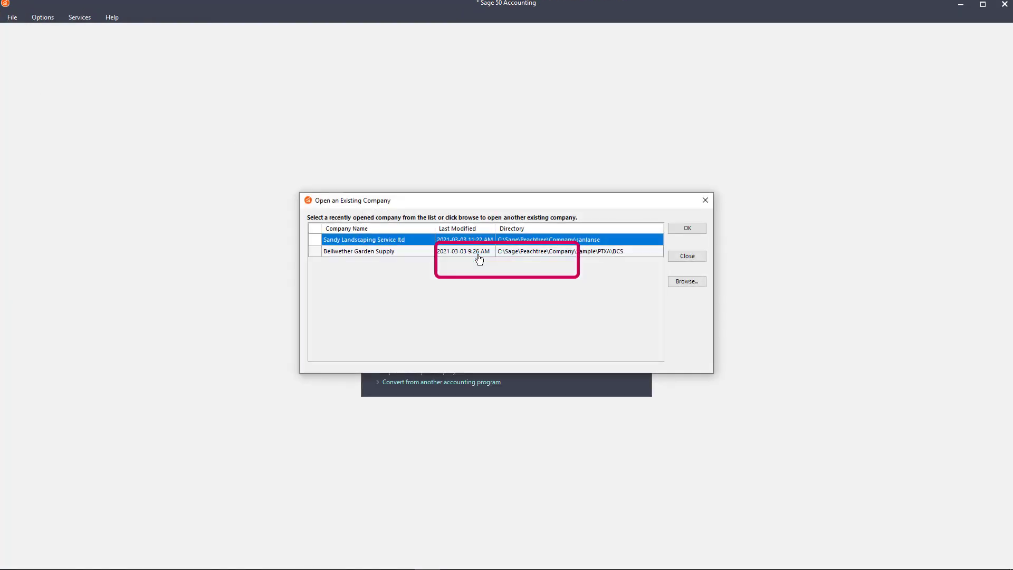
click(689, 227)
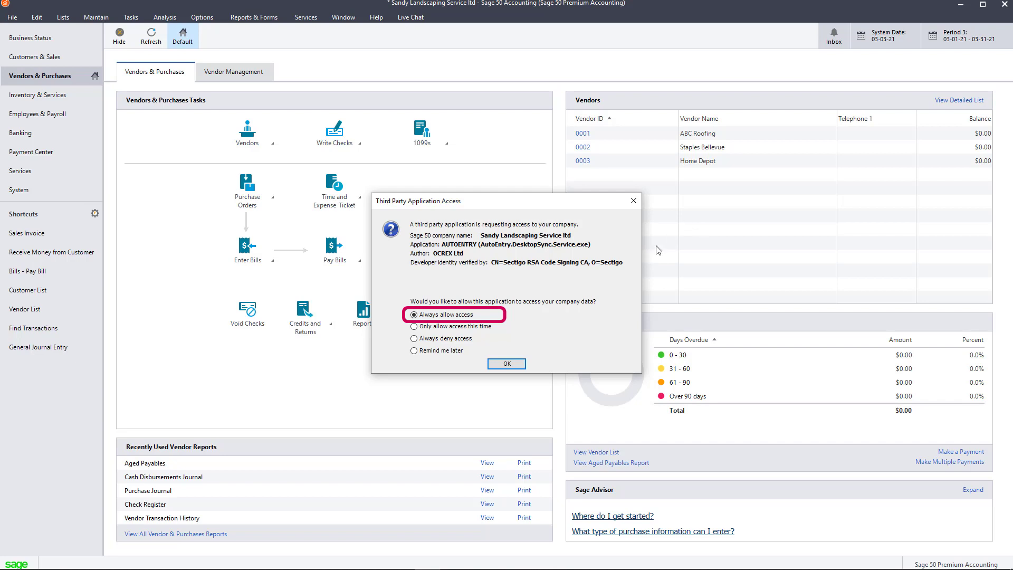
click(502, 364)
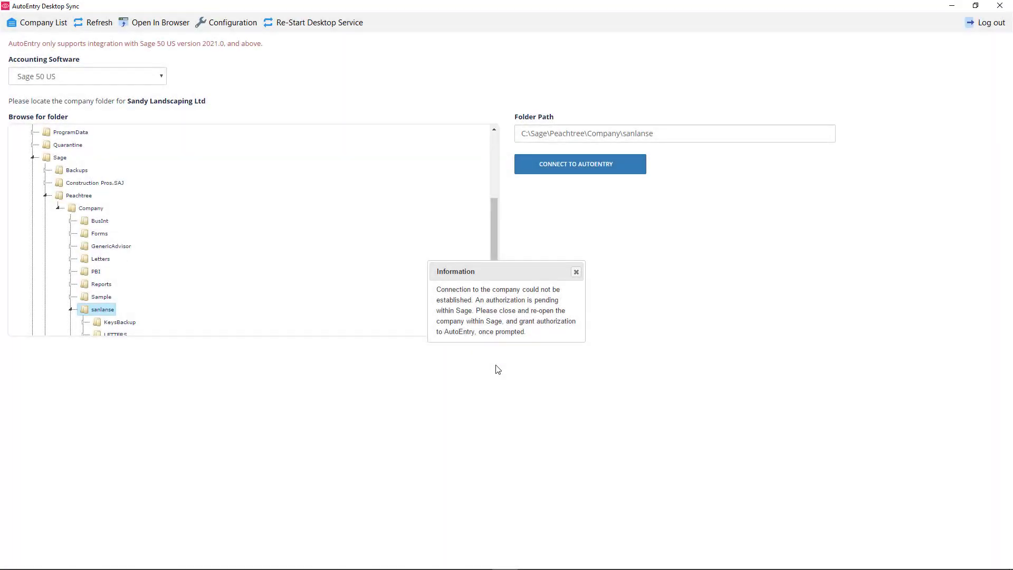
- Dismiss the failure message, retry the Sage 50 US connection, then open the company's contacts list
click(576, 272)
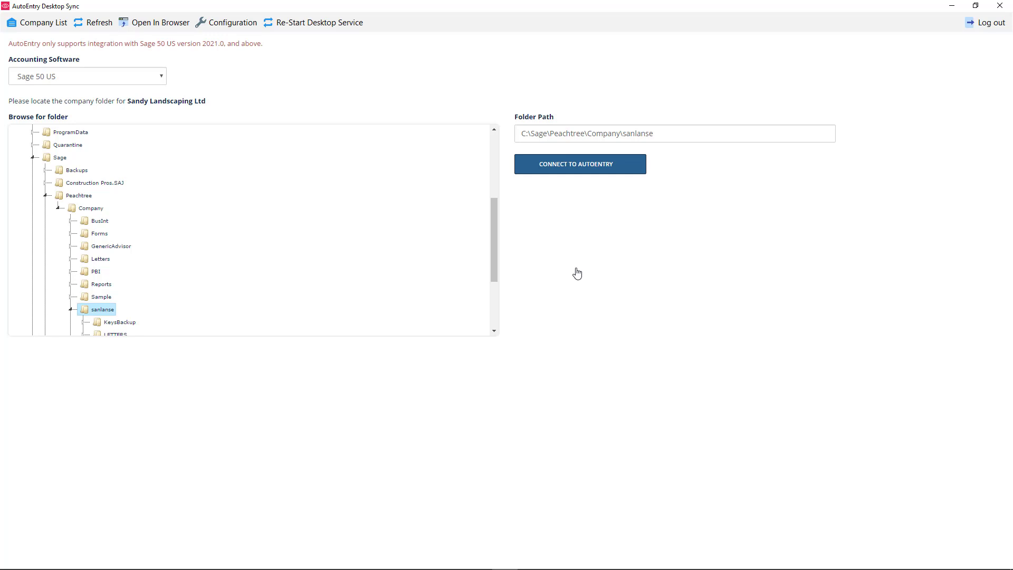
click(597, 166)
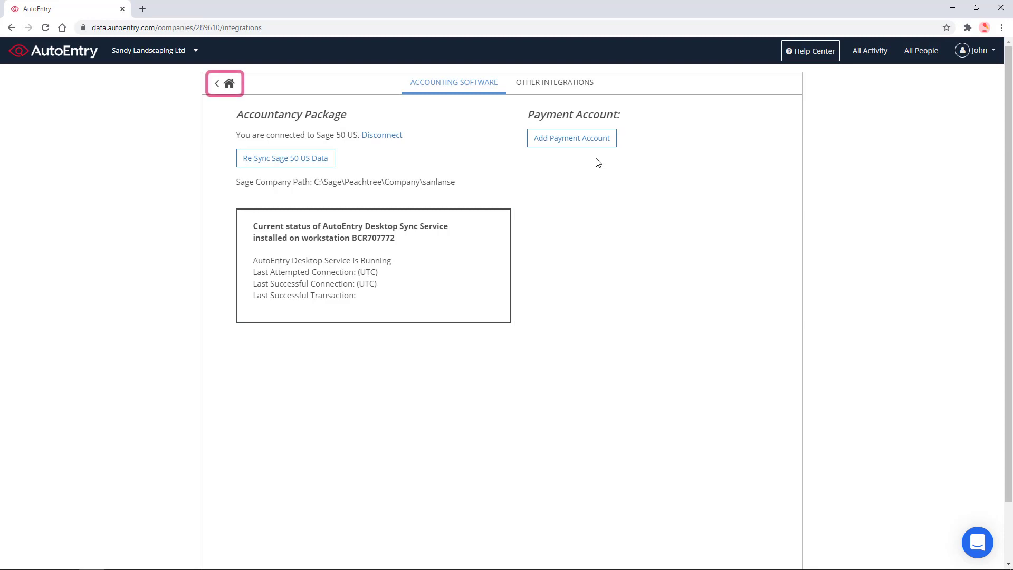
click(226, 86)
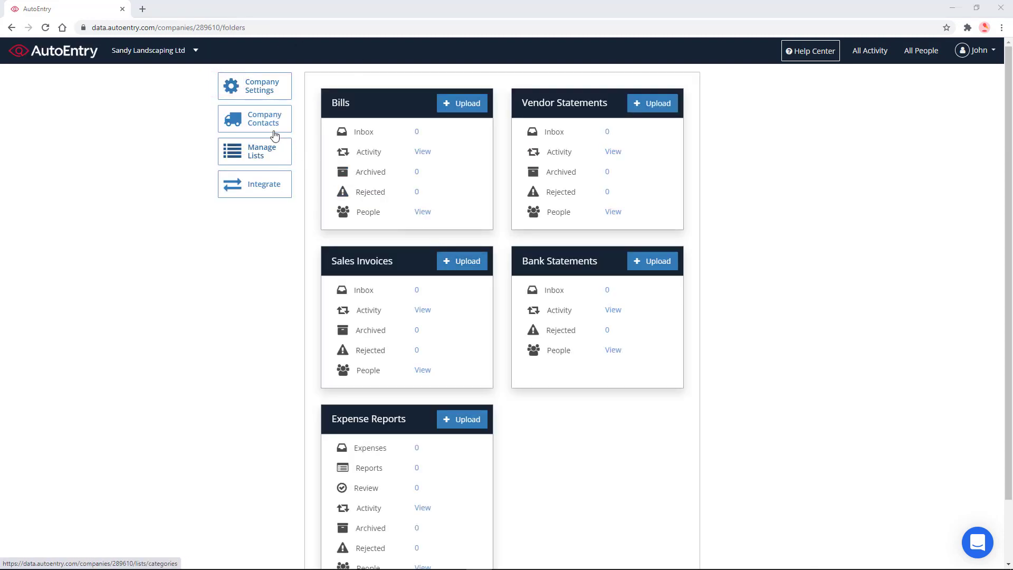
click(266, 128)
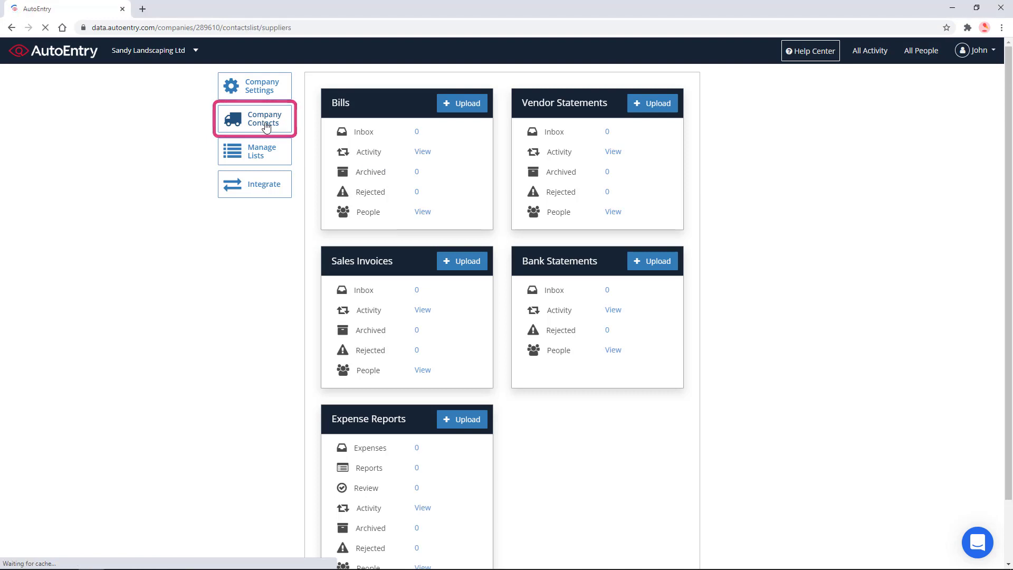